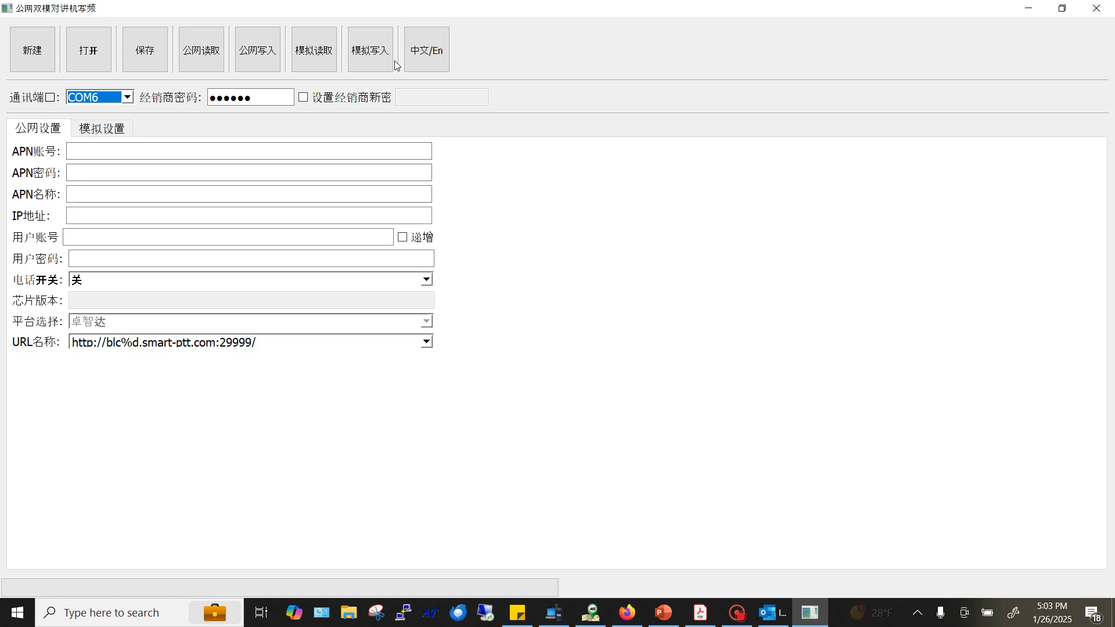
- Switch the interface from Chinese to English and maximize the programming window
click(430, 55)
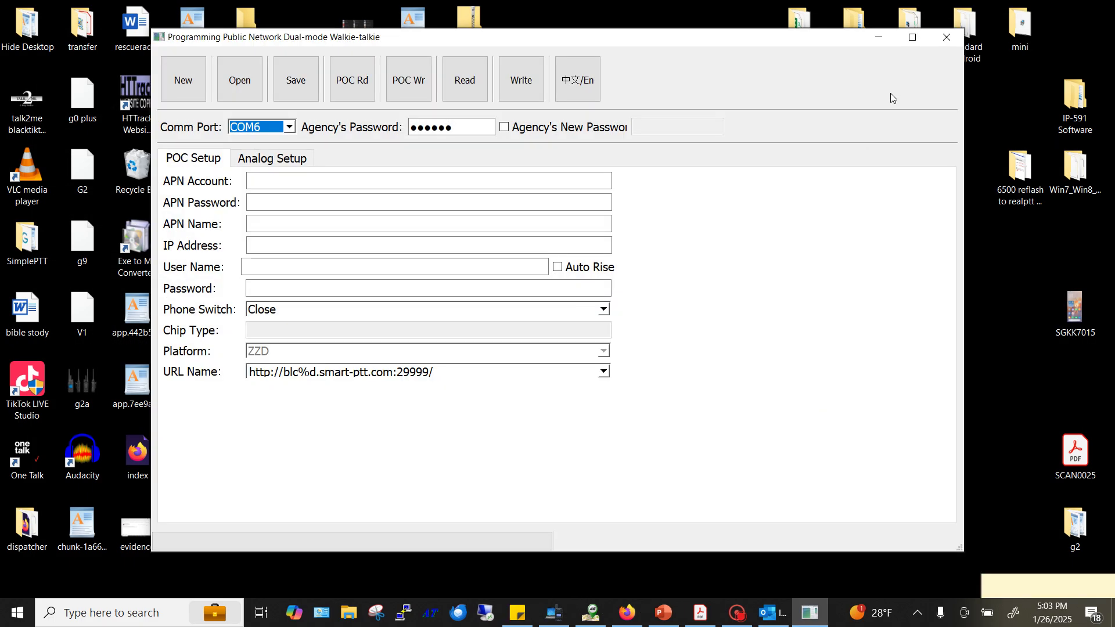
click(911, 38)
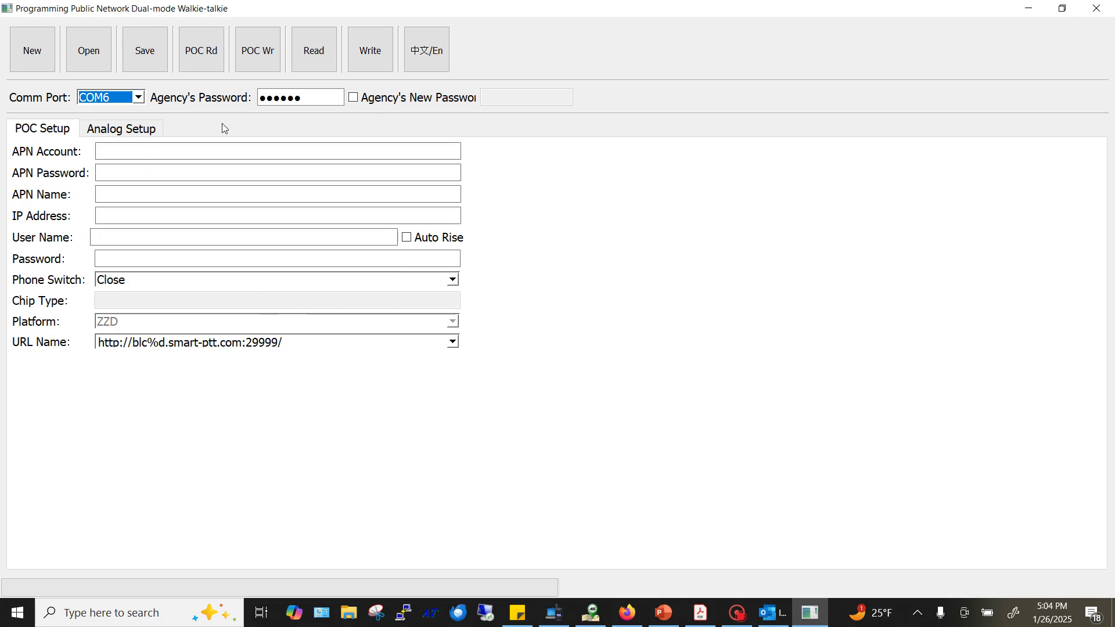
- Read the POC settings over COM3, loading APN account USCC and the uscc APN name
click(204, 56)
click(112, 101)
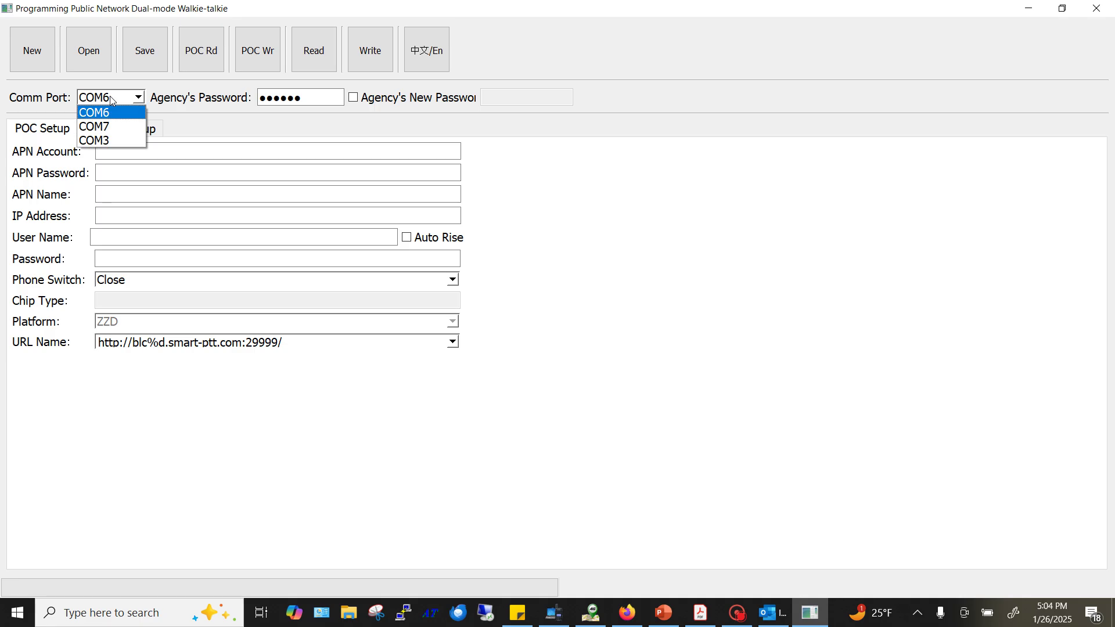
click(105, 141)
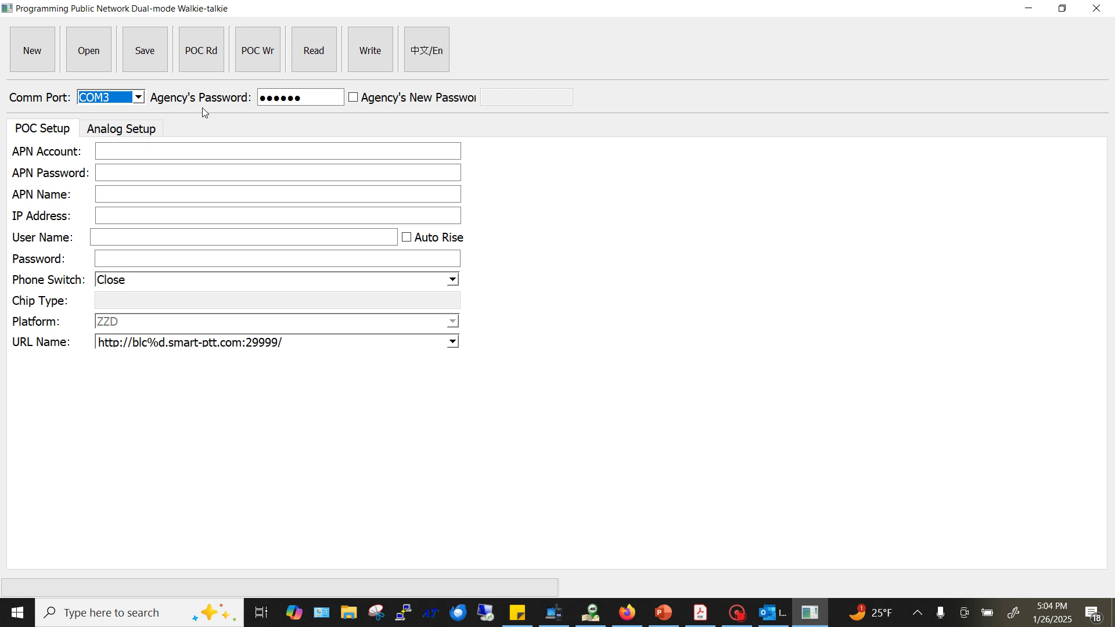
click(207, 59)
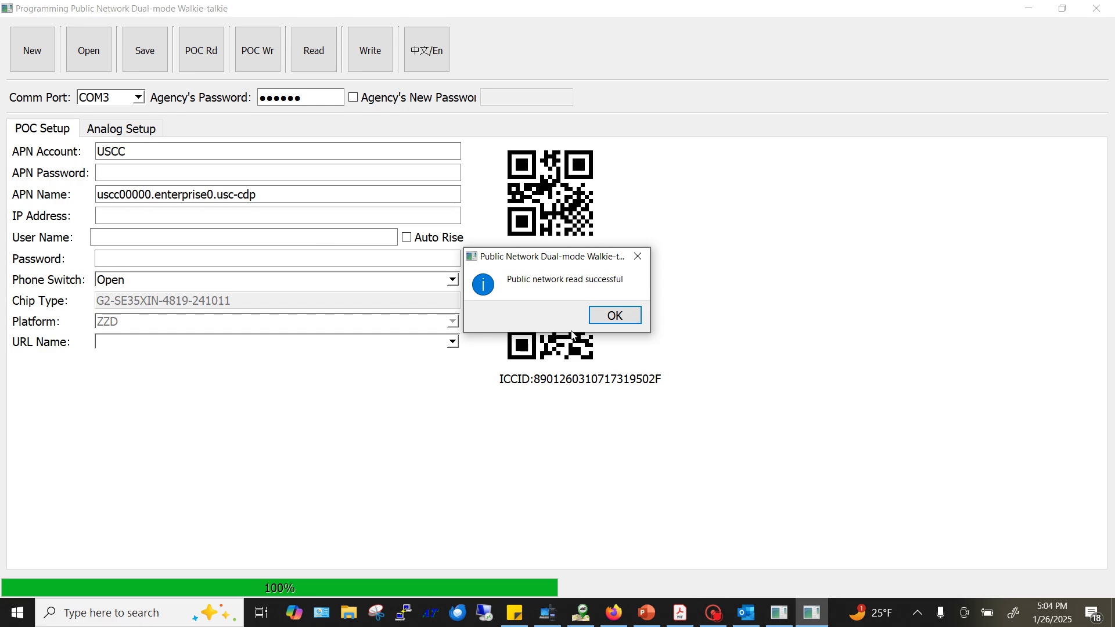
click(615, 315)
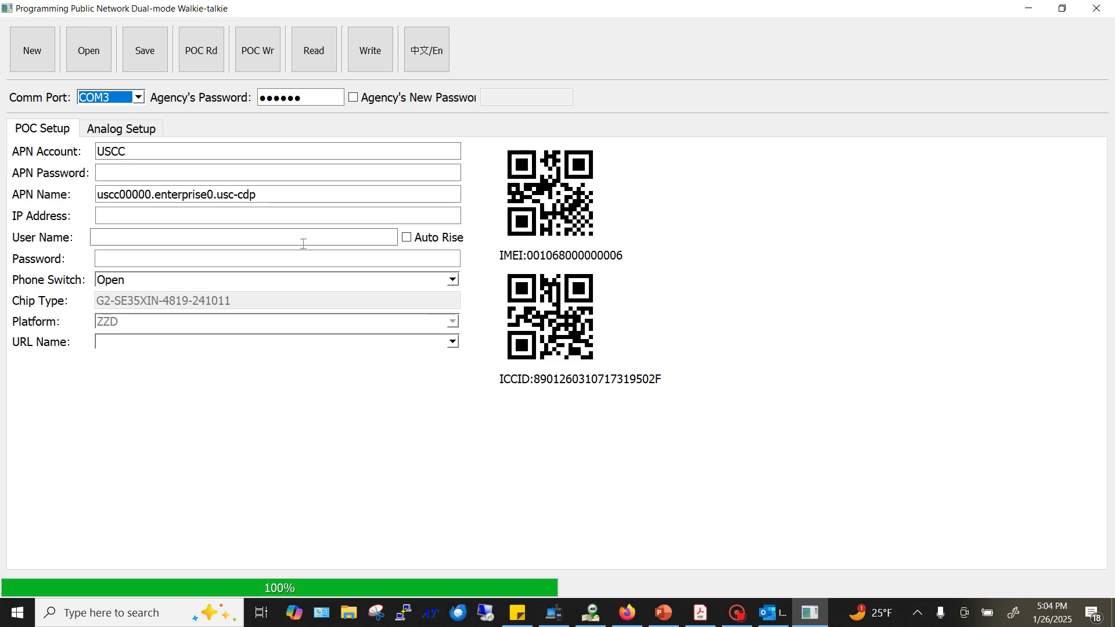
- Show the Analog Setup channel table and scroll through its empty channels 1–16
click(119, 134)
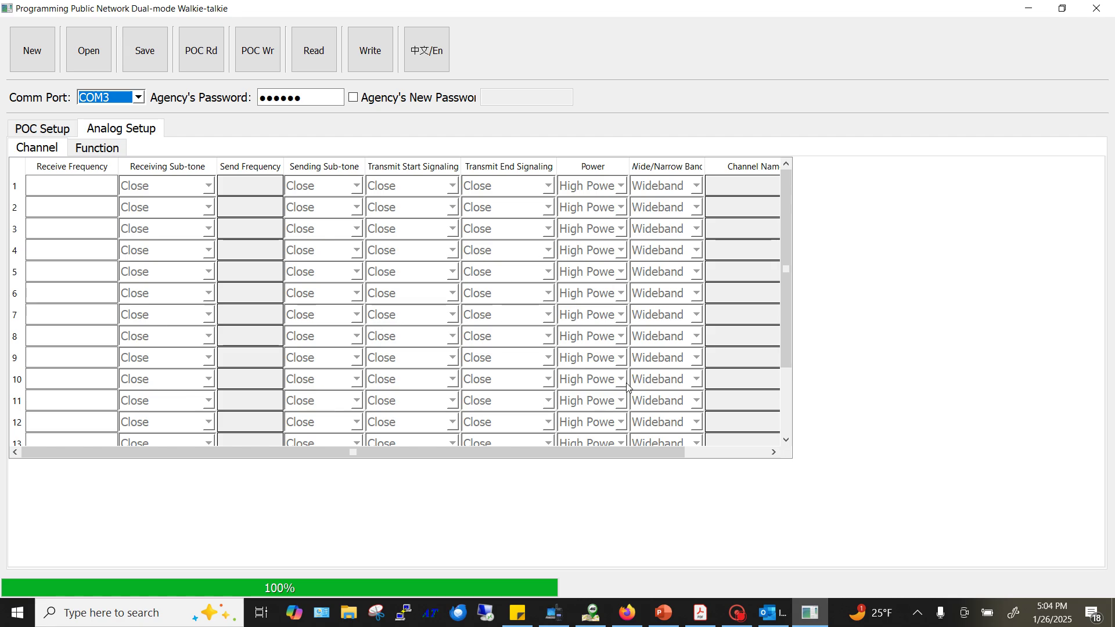
scroll(333, 393, down, 2)
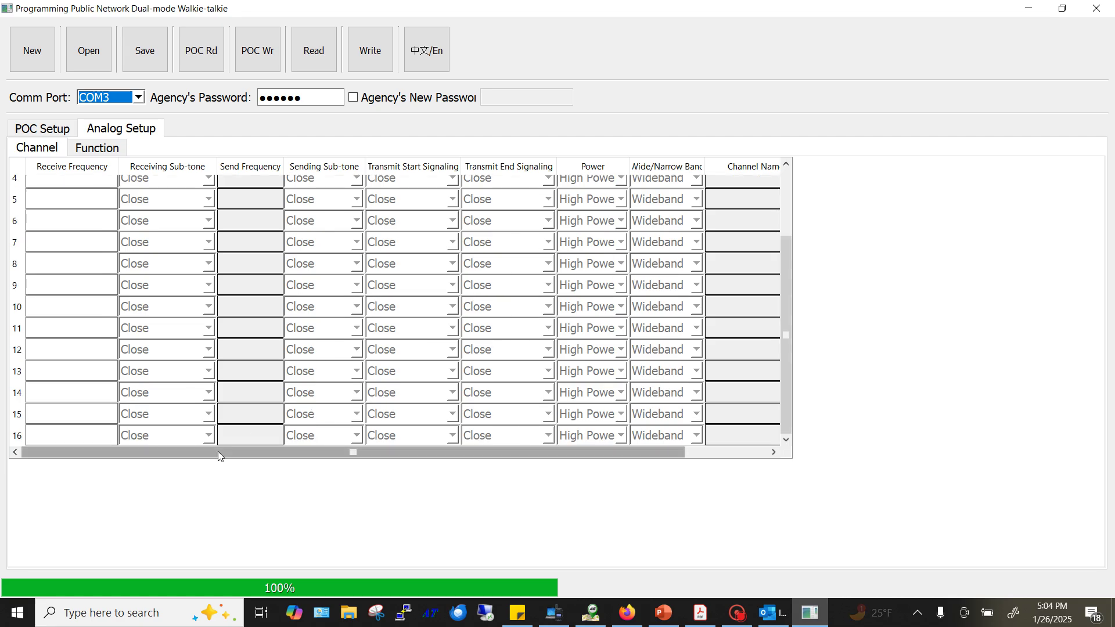
scroll(244, 419, up, 1)
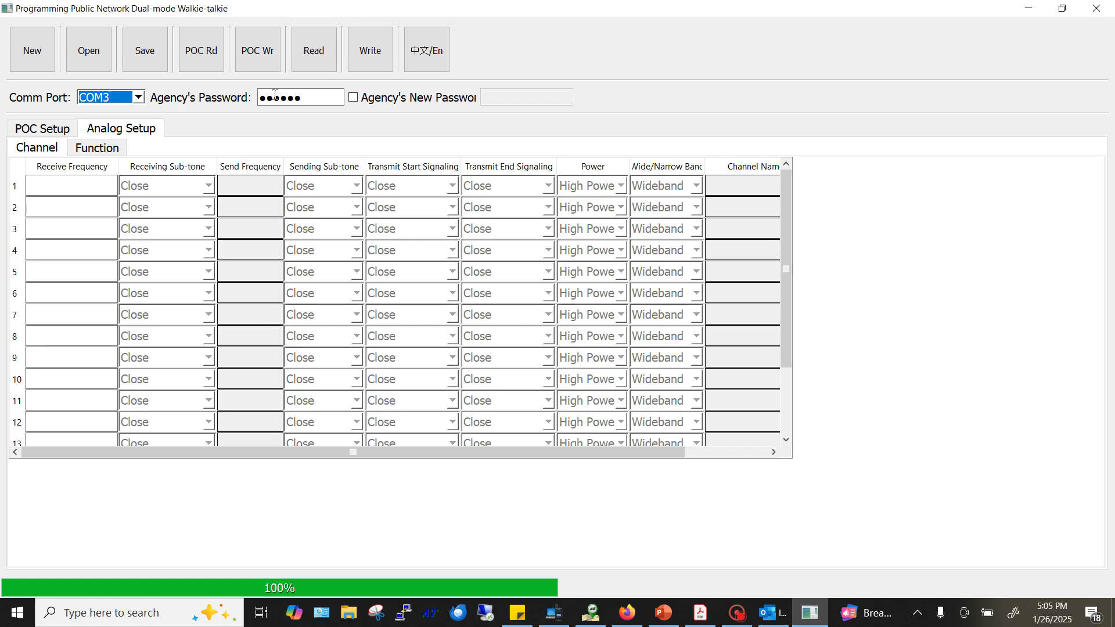
- Read channels GMRS1–GMRS16 from the radio into the analog channel table
click(318, 59)
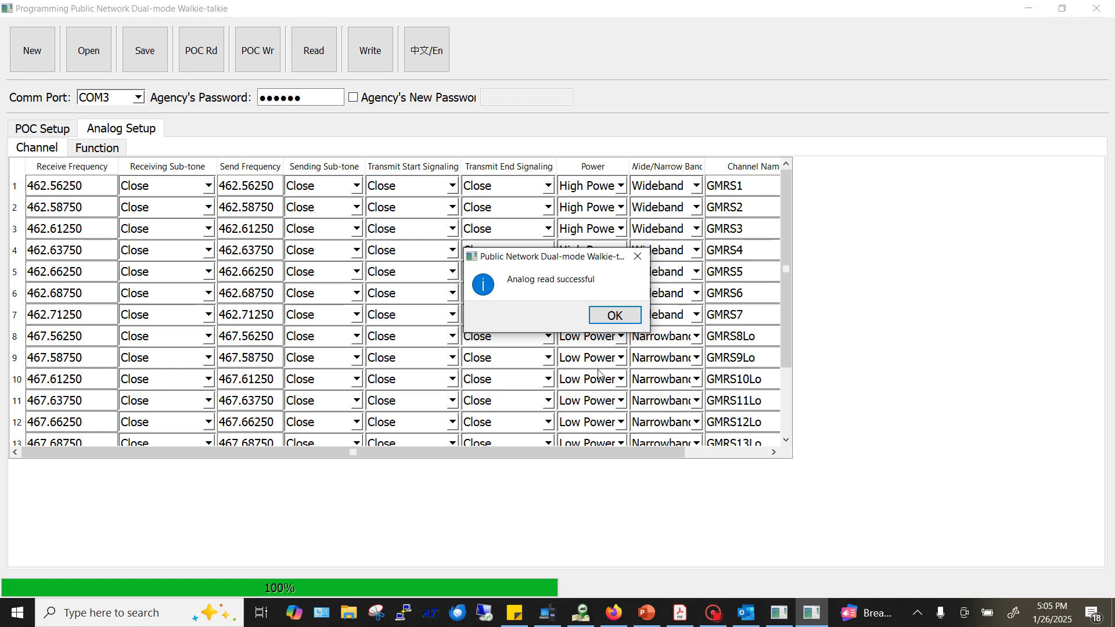
click(616, 316)
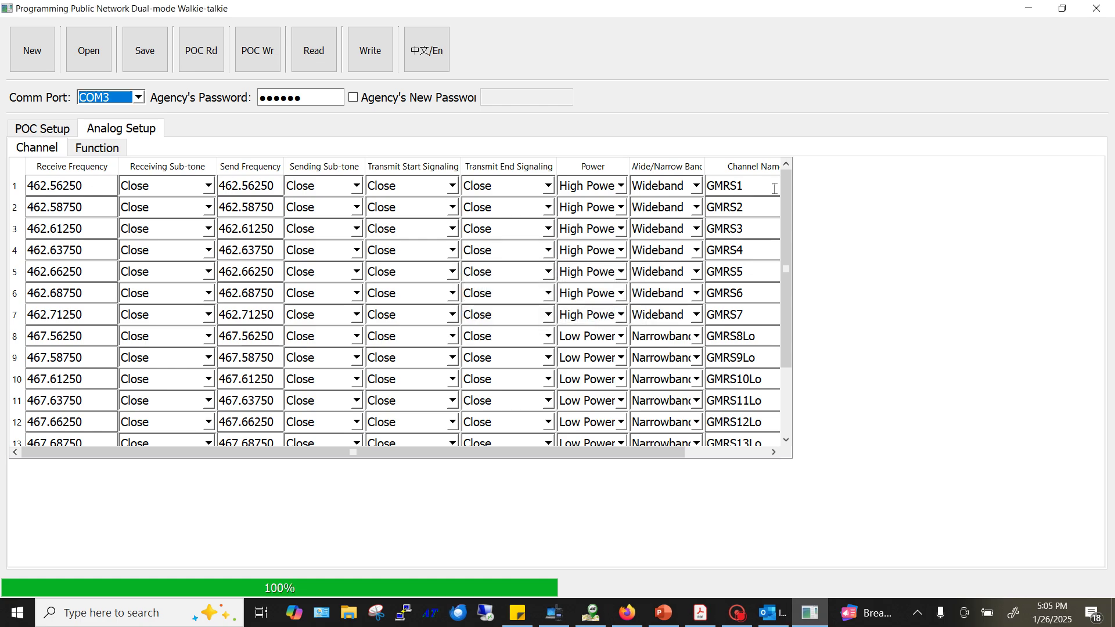
mouse_move(782, 214)
mouse_down()
mouse_move(787, 280)
mouse_move(794, 188)
mouse_up()
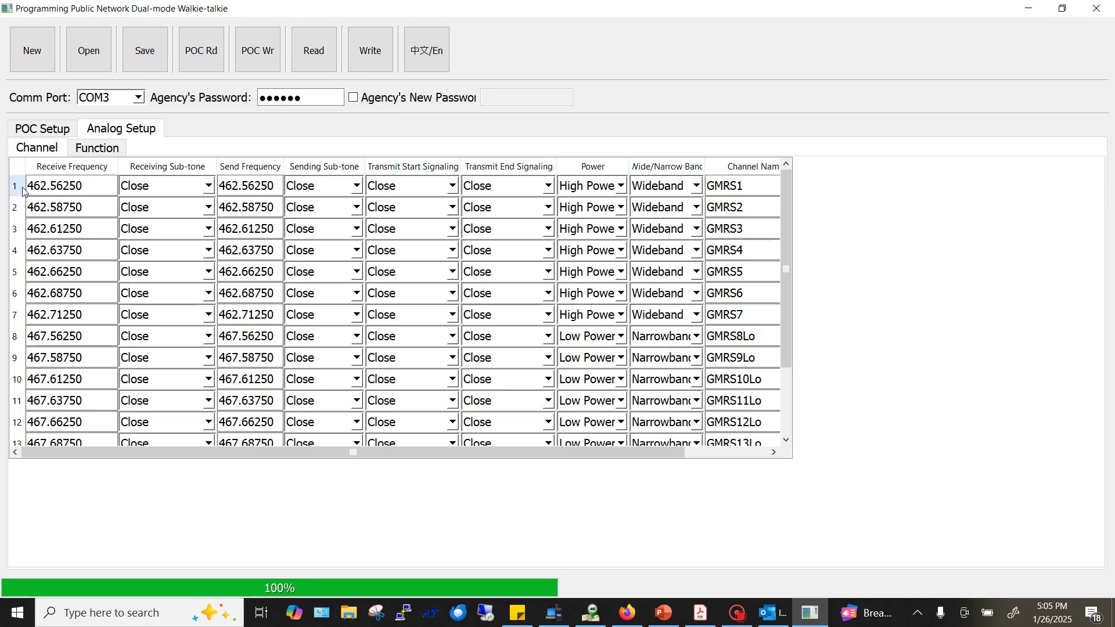
click(63, 185)
triple_click(61, 186)
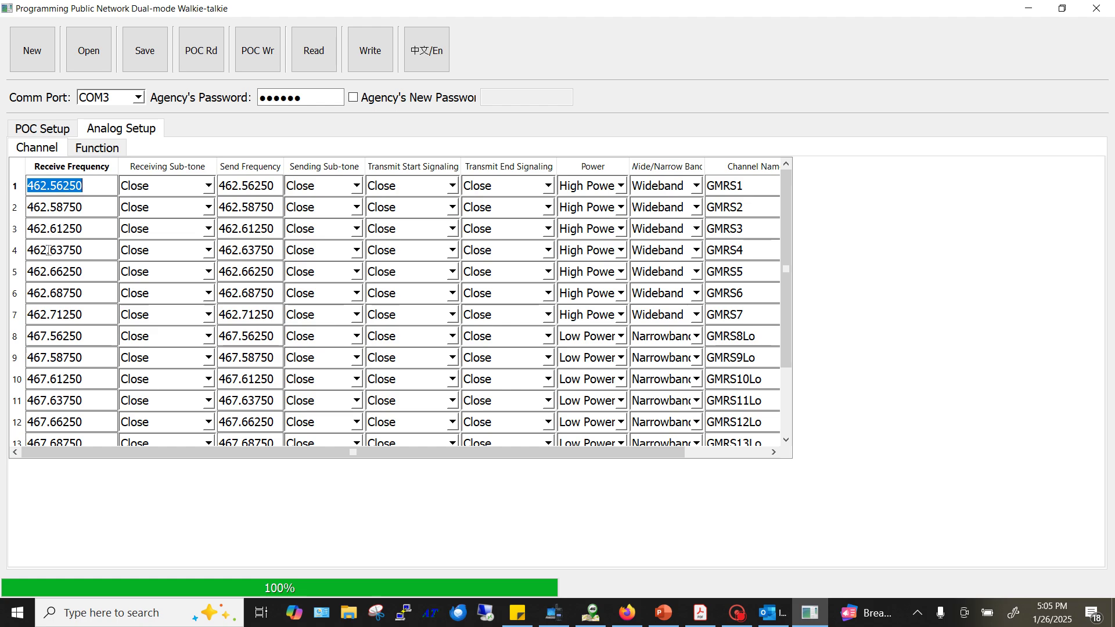
click(178, 186)
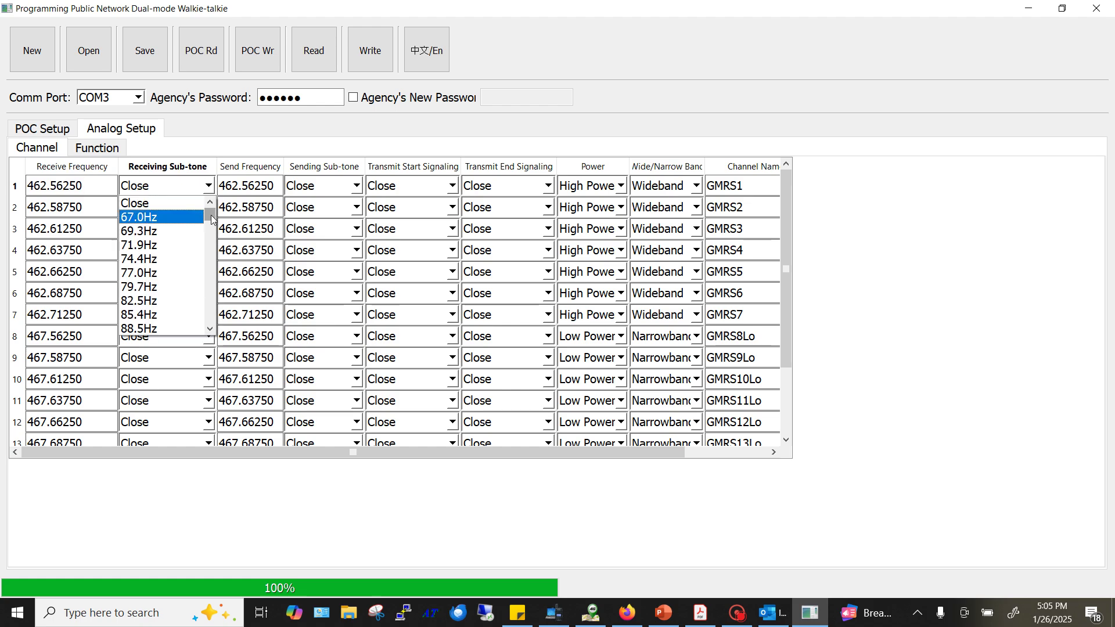
mouse_move(210, 205)
mouse_down()
mouse_move(209, 316)
mouse_move(210, 208)
mouse_up()
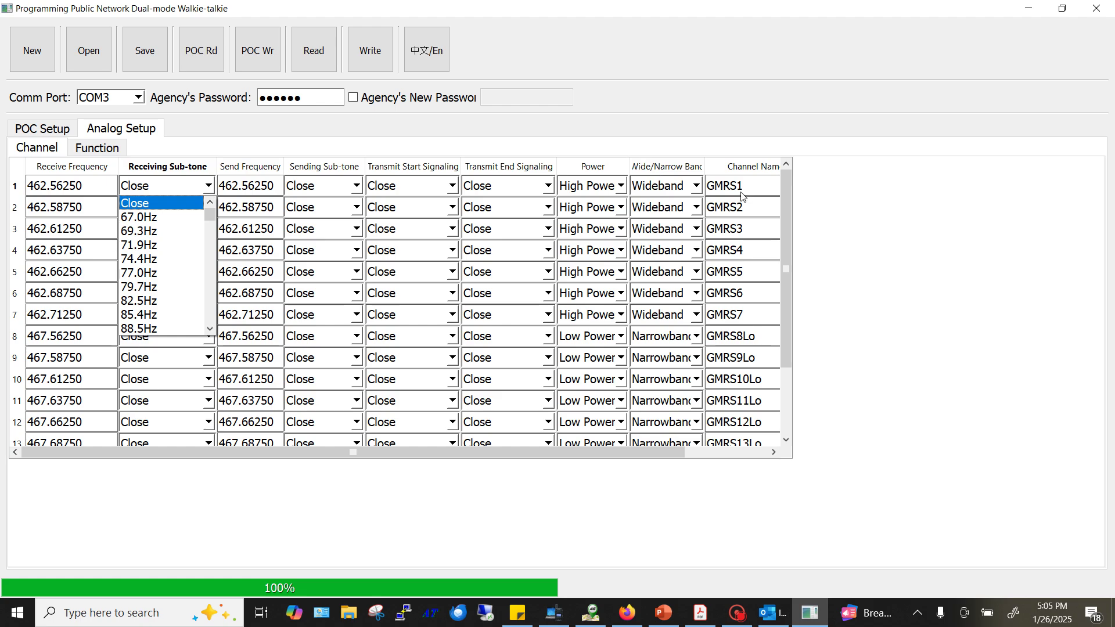
click(262, 182)
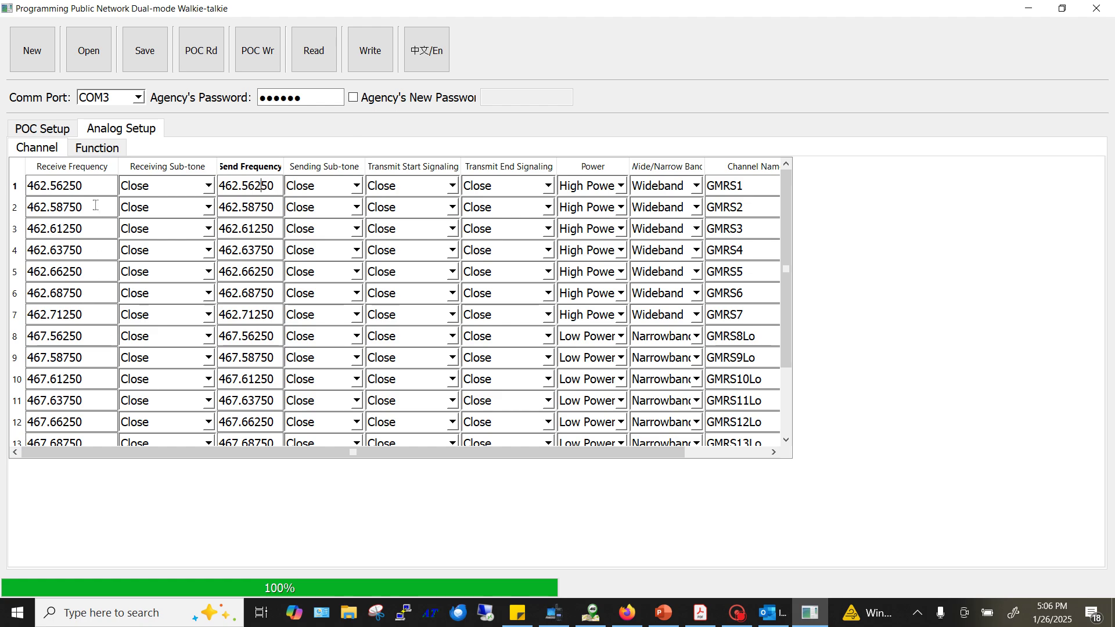
- Write the GMRS1–GMRS16 analog channel table to the radio and acknowledge success
click(373, 53)
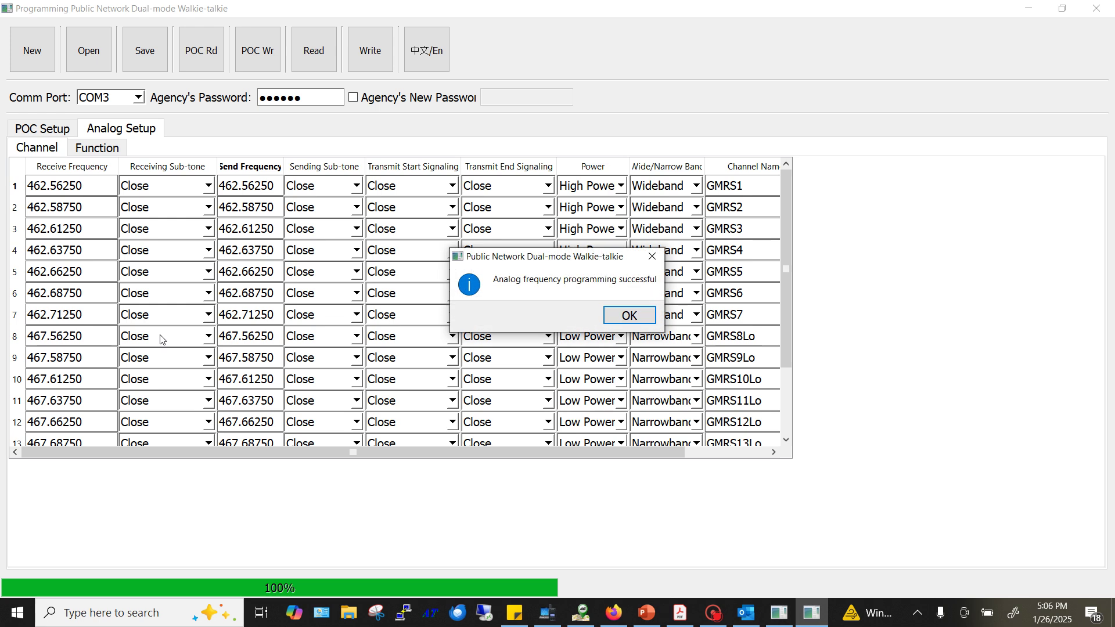
click(631, 317)
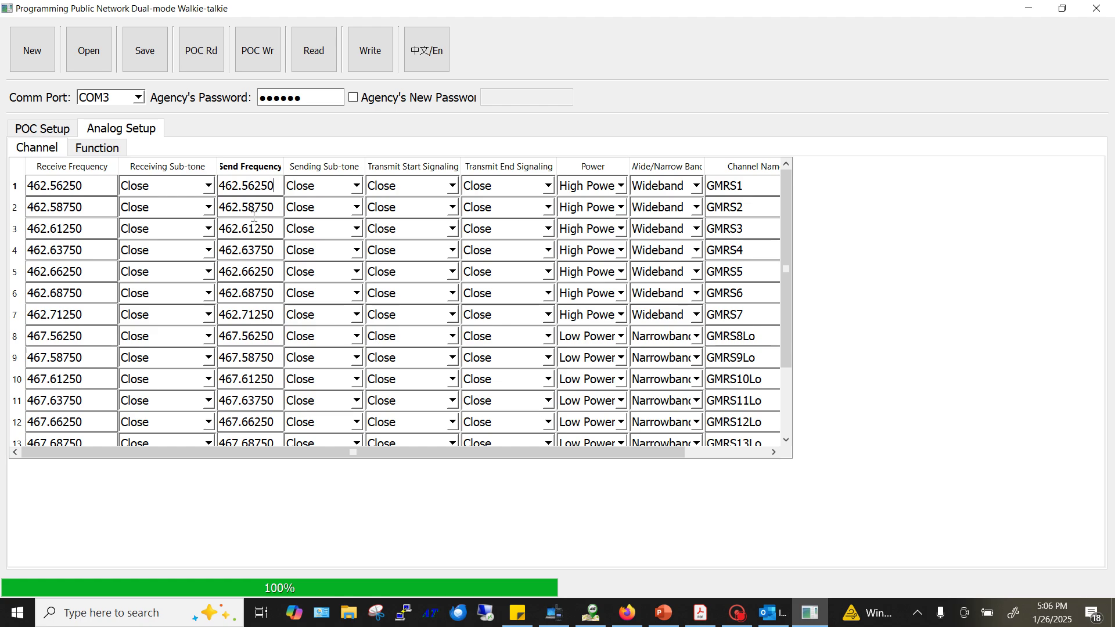
- Save the channel setup as UHF2GMRS.rate in the Download2 folder
click(140, 58)
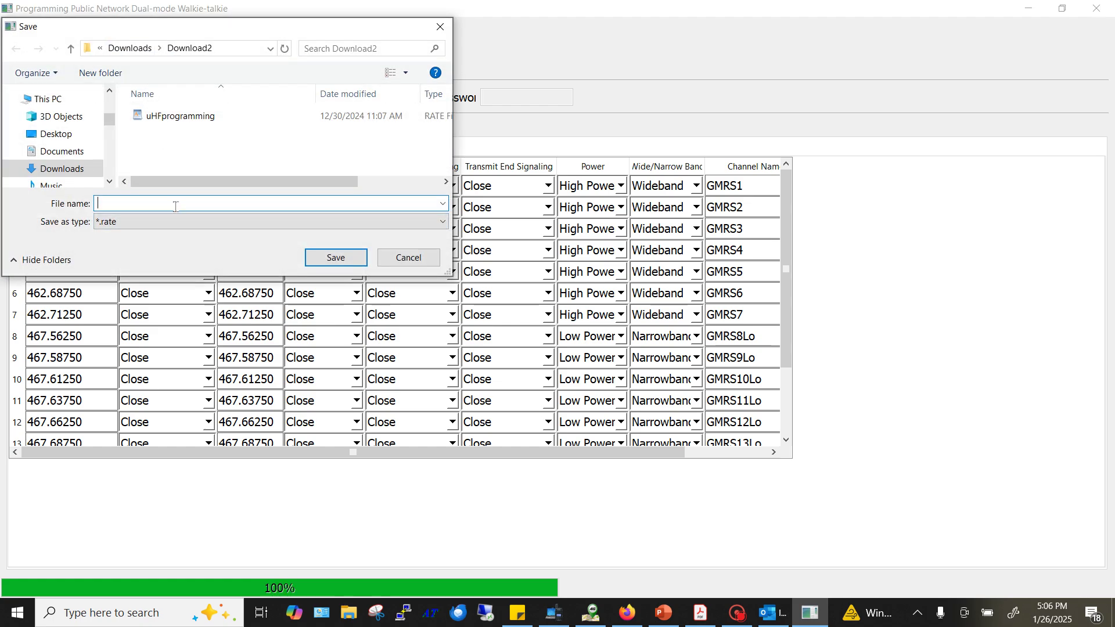
text(UF)
key(BackSpace)
text(HF2)
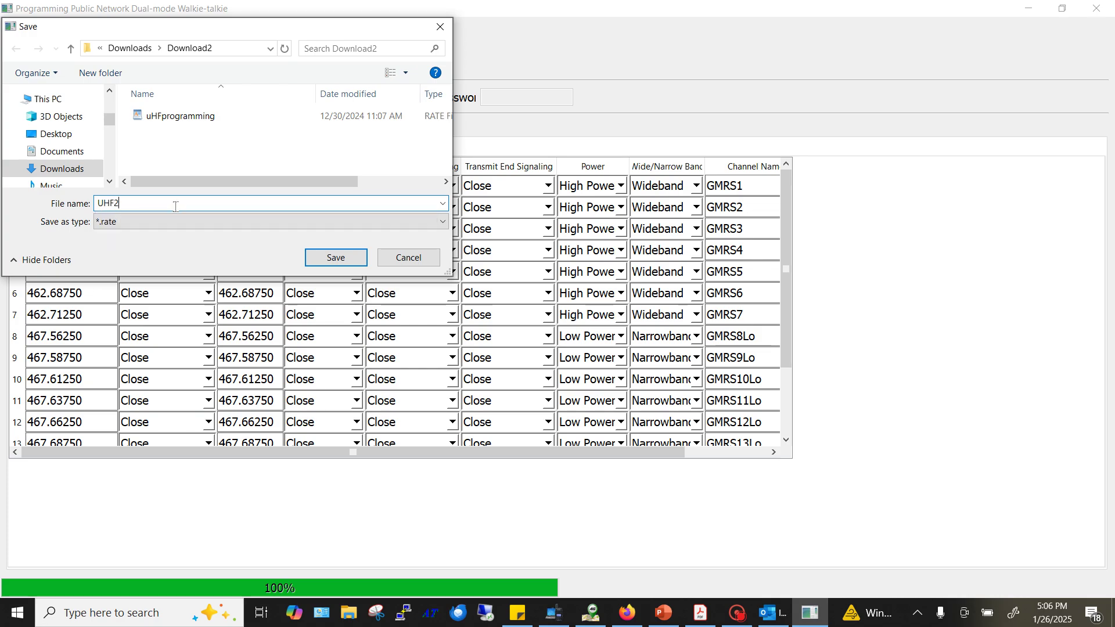
text(GMRS)
click(324, 262)
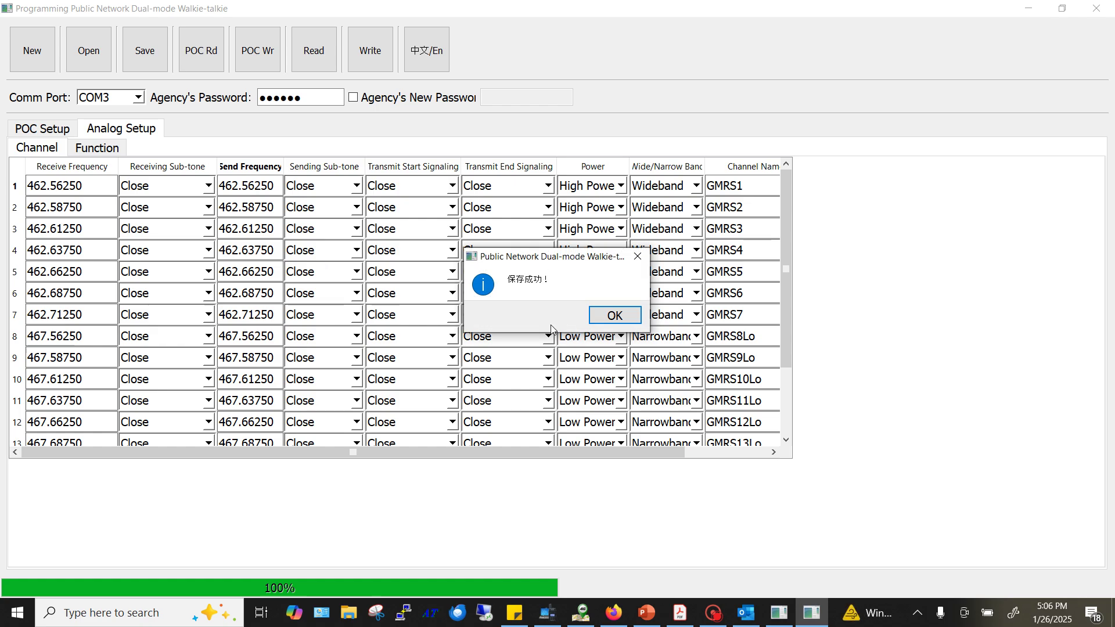
click(612, 315)
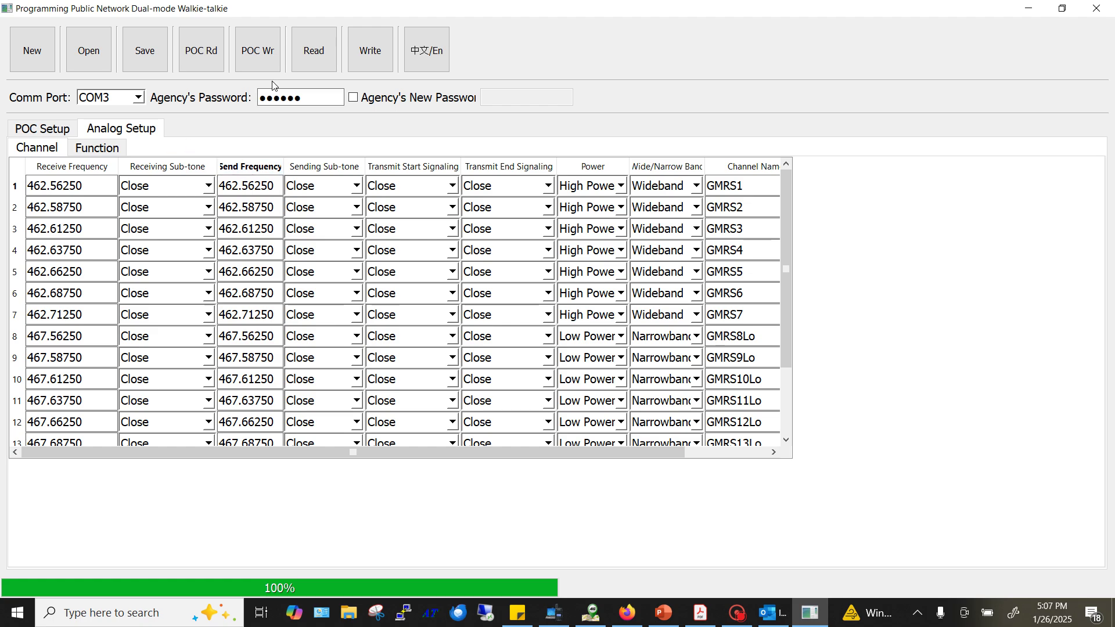
- Reopen UHF2GMRS from Download2 to reload the GMRS channel table
click(86, 53)
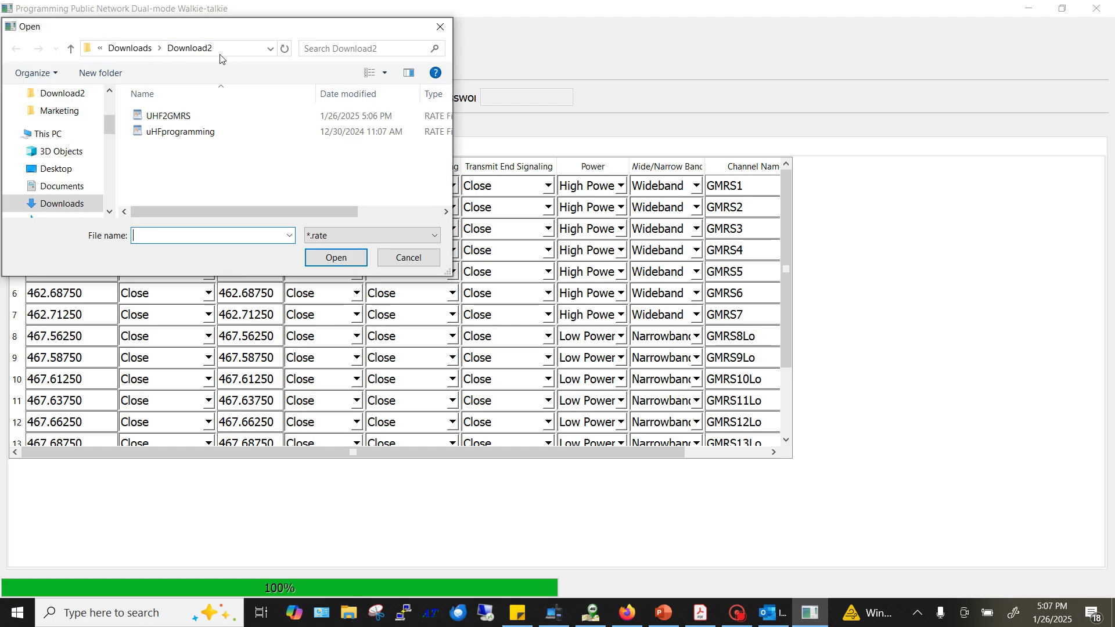
double_click(176, 116)
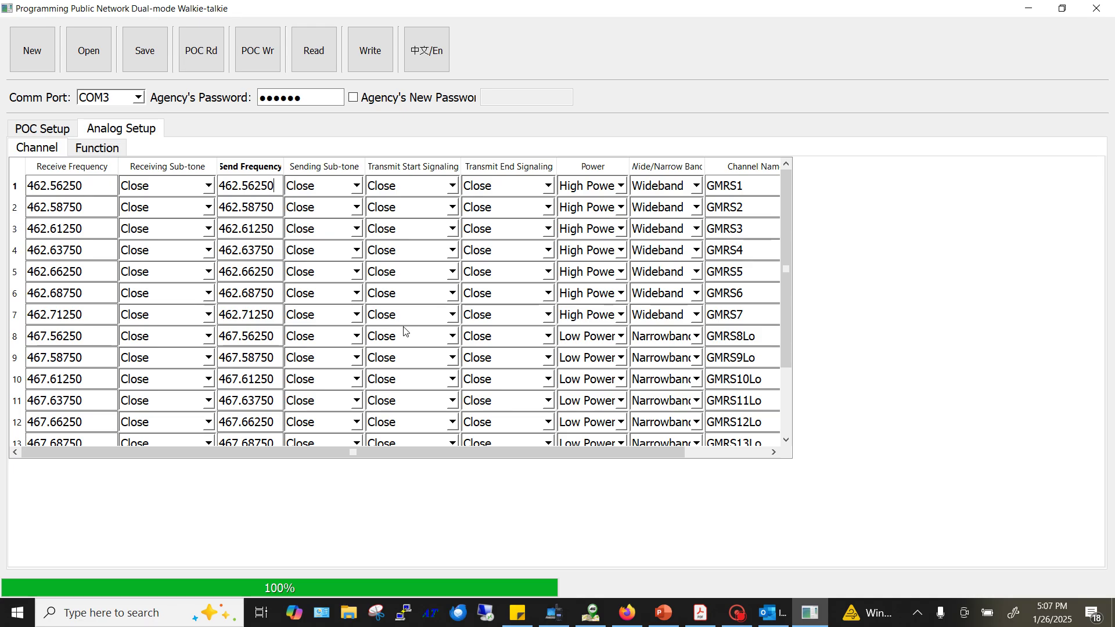
click(736, 613)
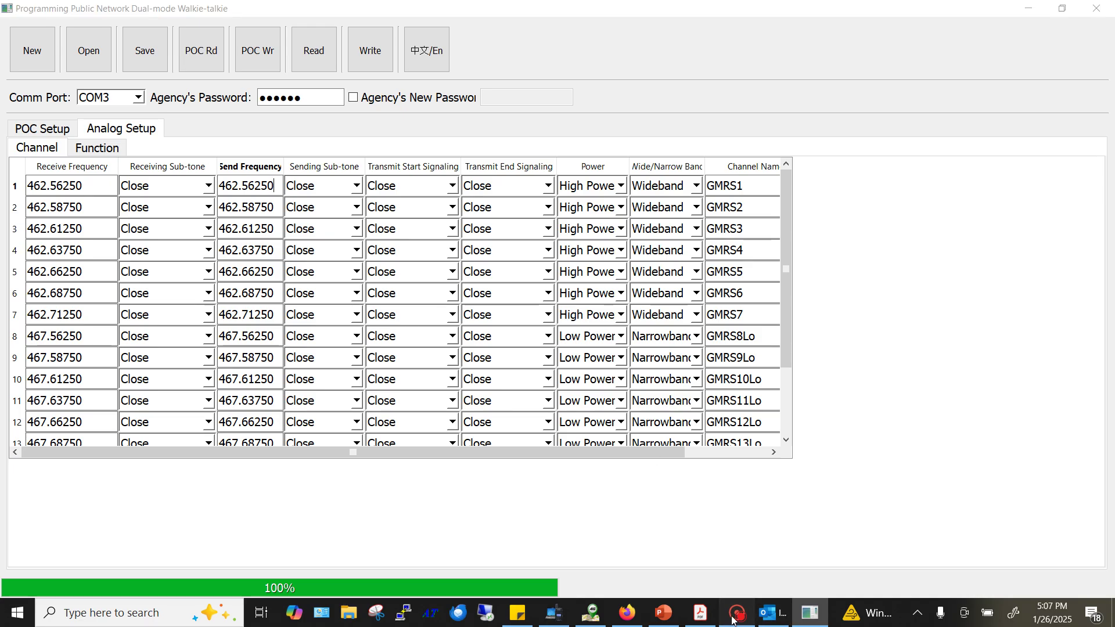